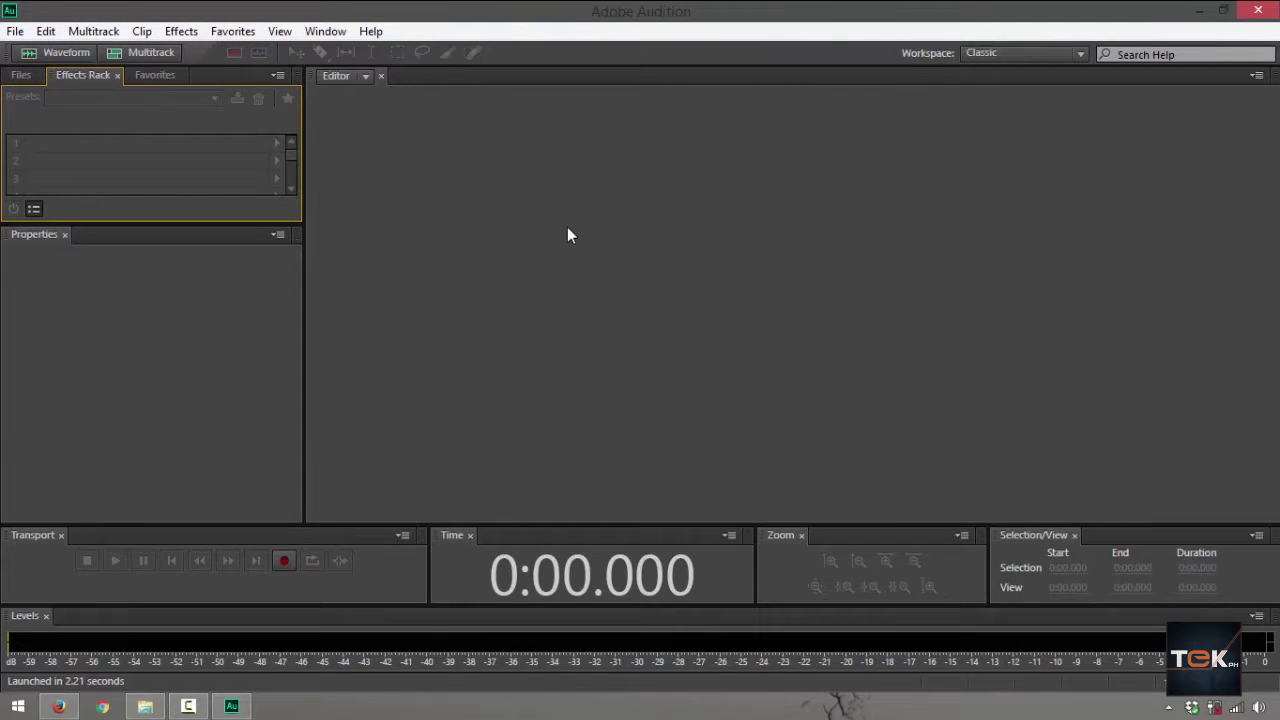
# Cancel the new blank audio file and bring up the sample music folder in File Explorer
pyautogui.click(40, 52)
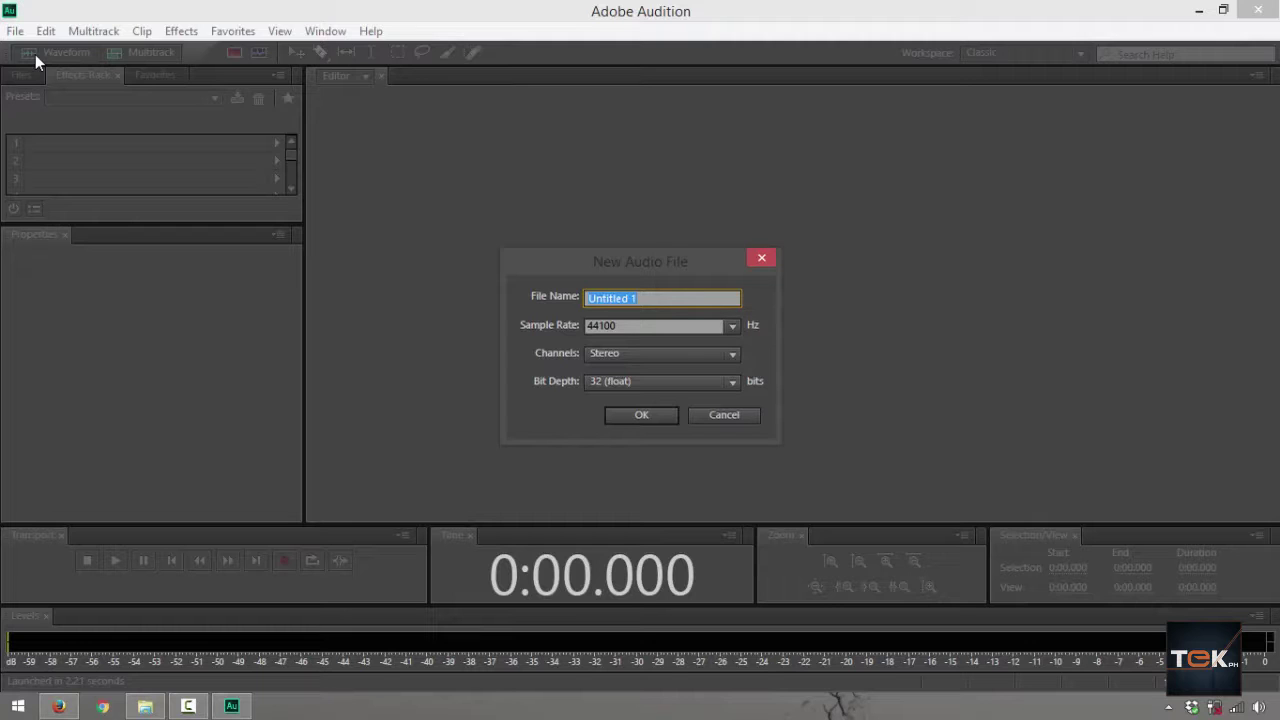
pyautogui.click(723, 415)
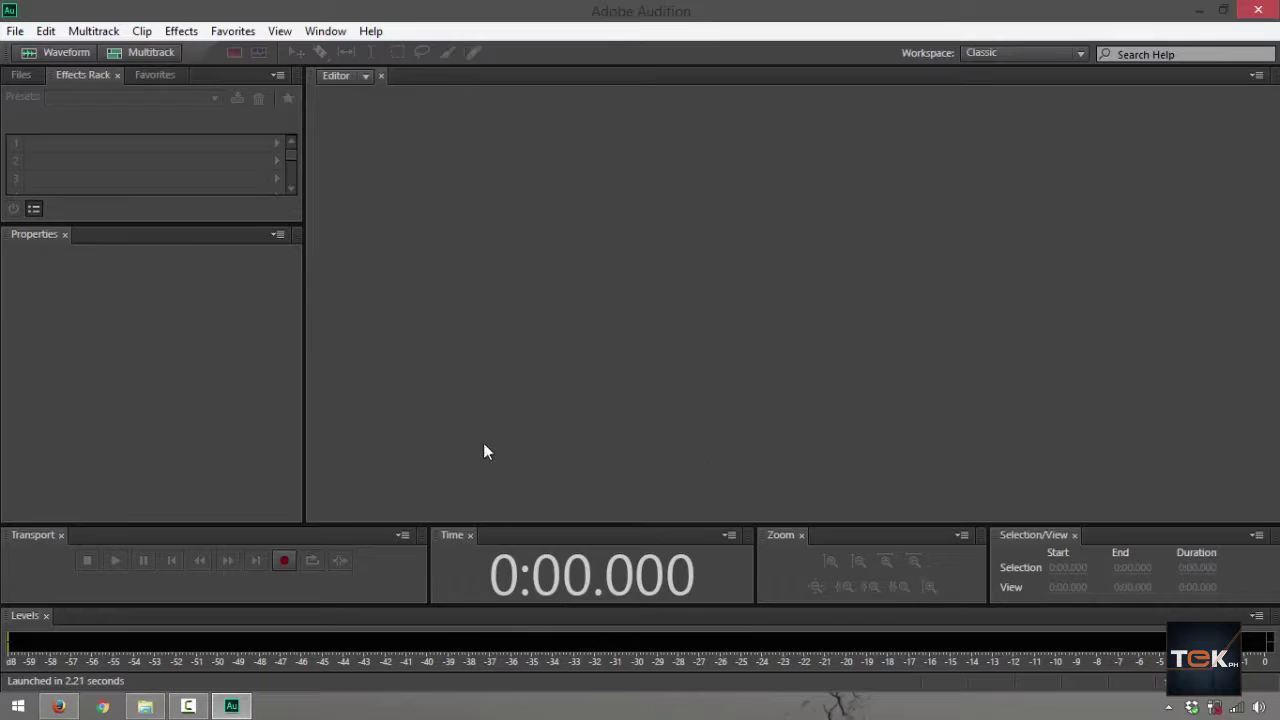
pyautogui.click(145, 706)
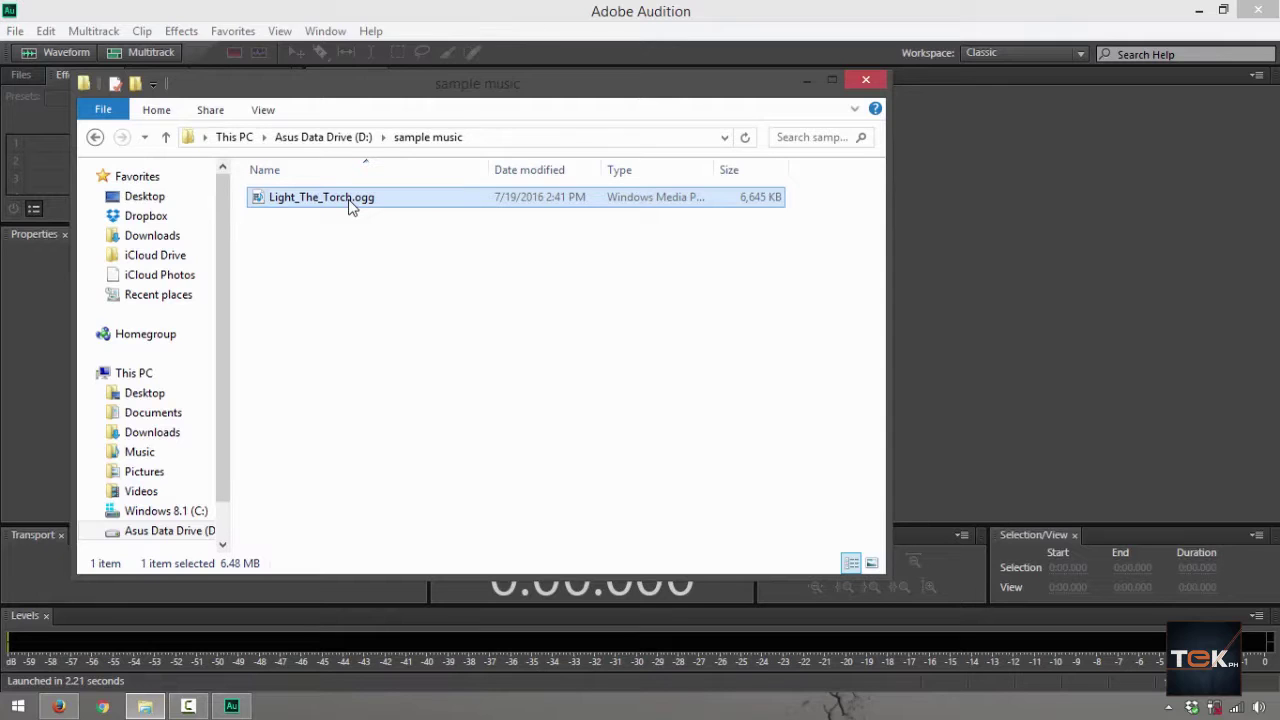
# Toggle File name extensions off and back on so Light_The_Torch.ogg shows its extension
pyautogui.click(265, 110)
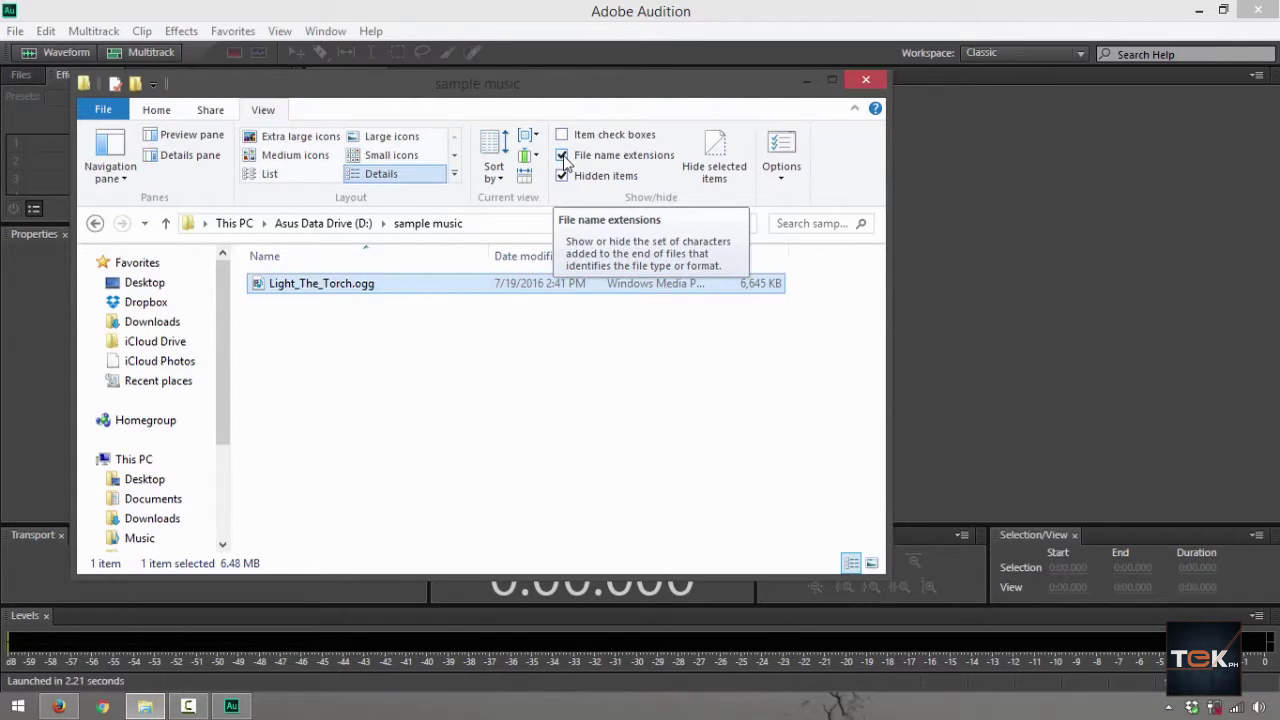
pyautogui.click(563, 158)
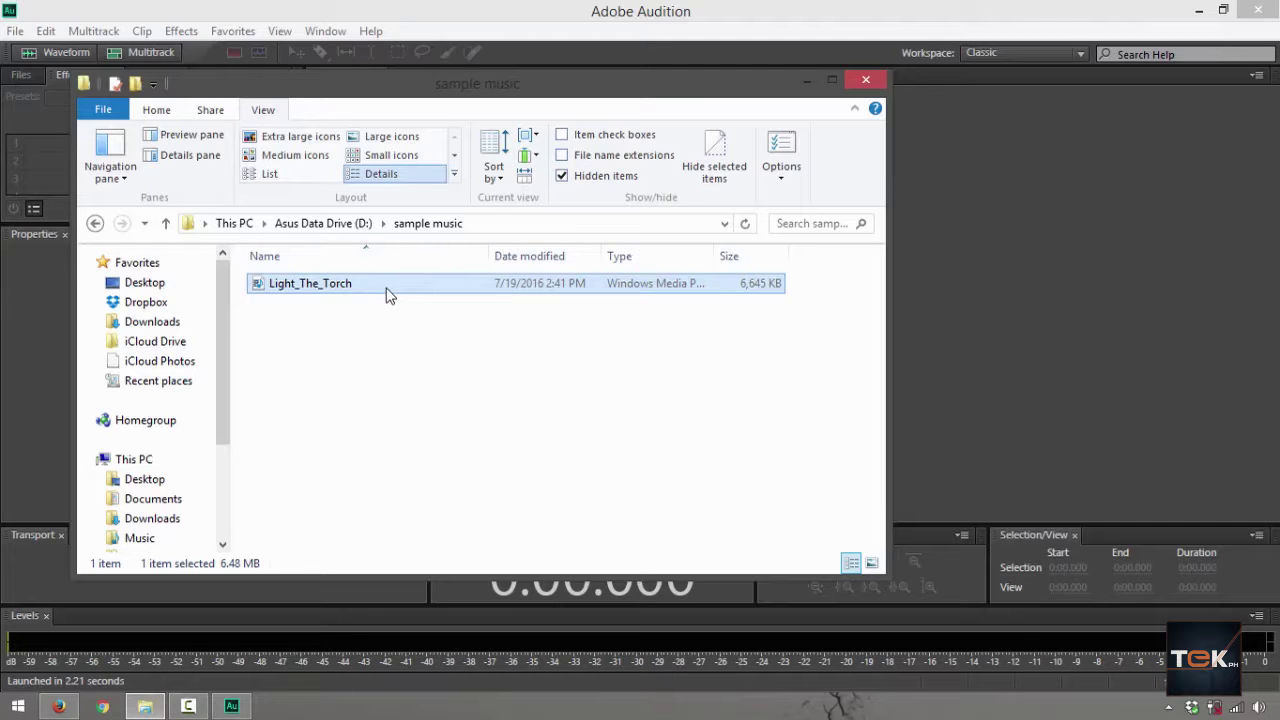
pyautogui.click(562, 155)
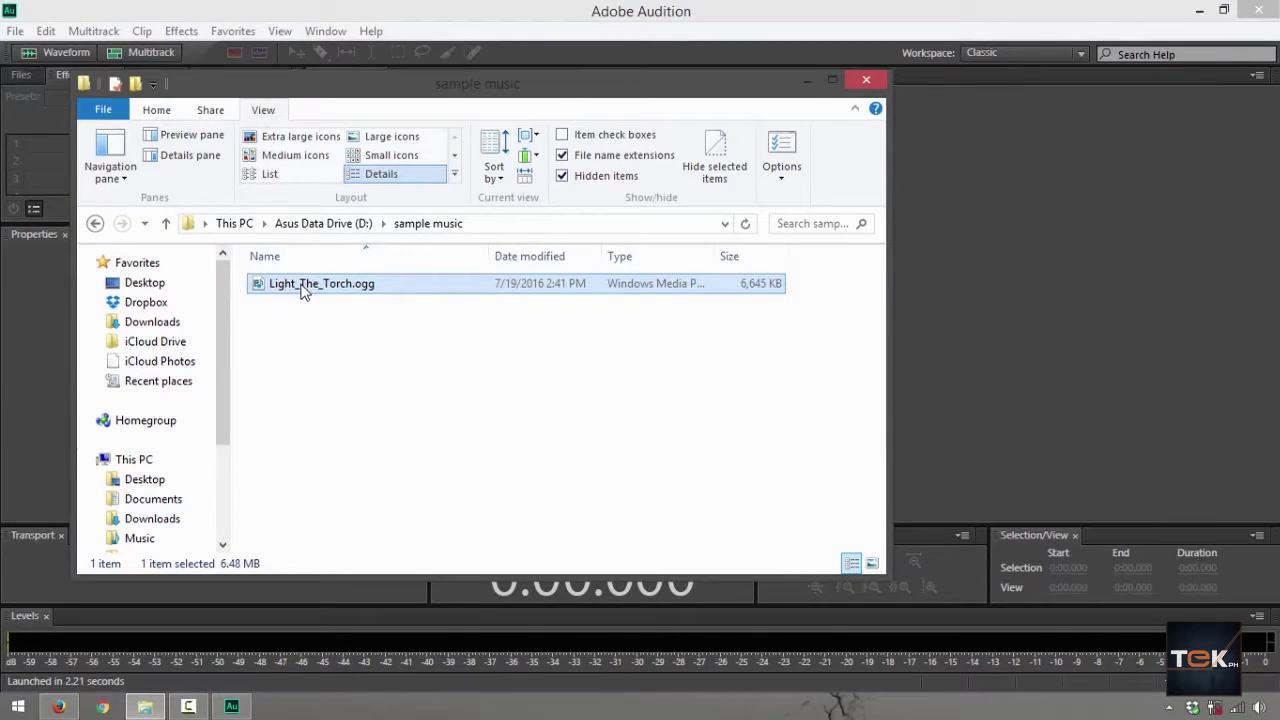
# Load Light_The_Torch.ogg into Audition's waveform editor and select the whole 2:06.328 track
pyautogui.moveTo(305, 287); pyautogui.dragTo(1145, 370)
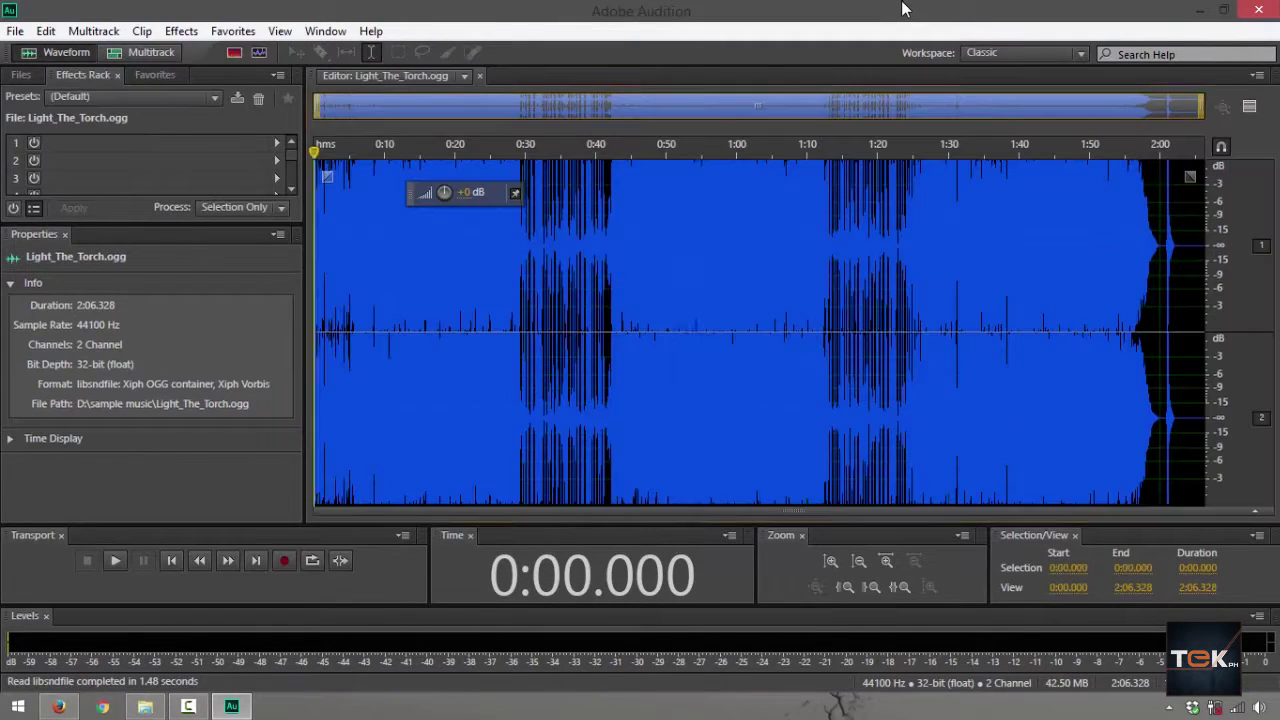
pyautogui.click(695, 298)
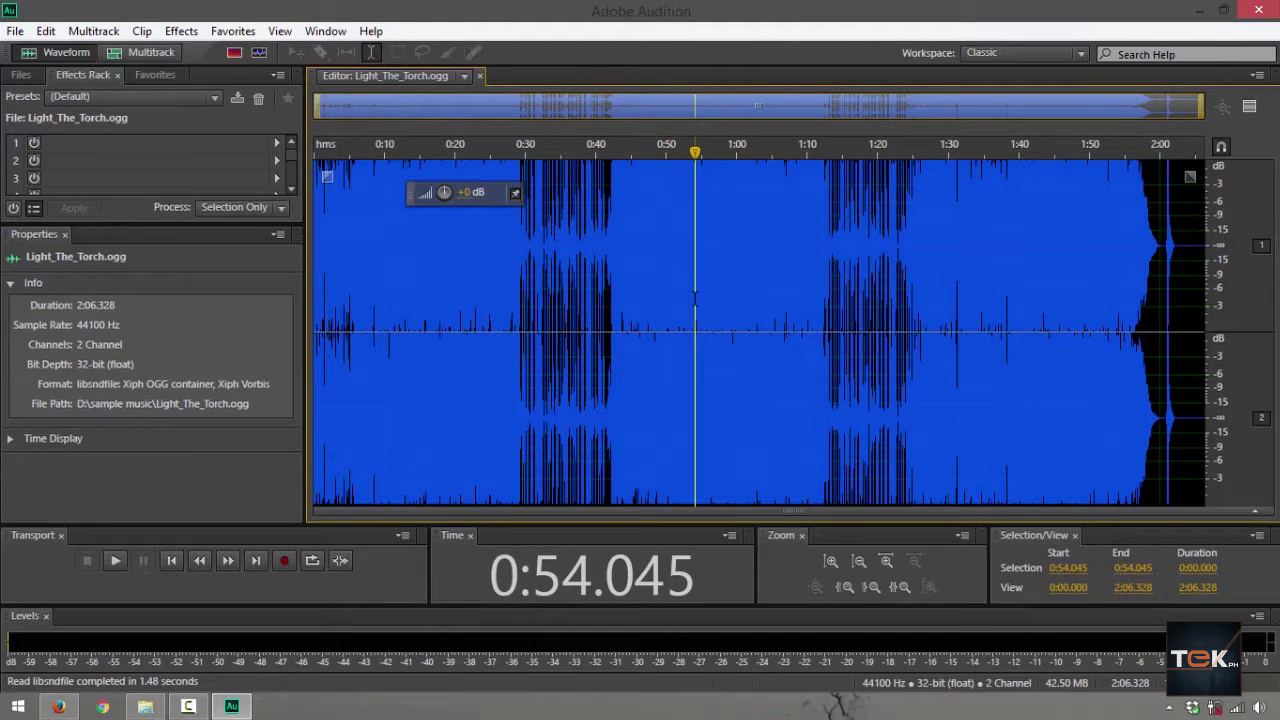
pyautogui.hotkey('ctrl', 'a')
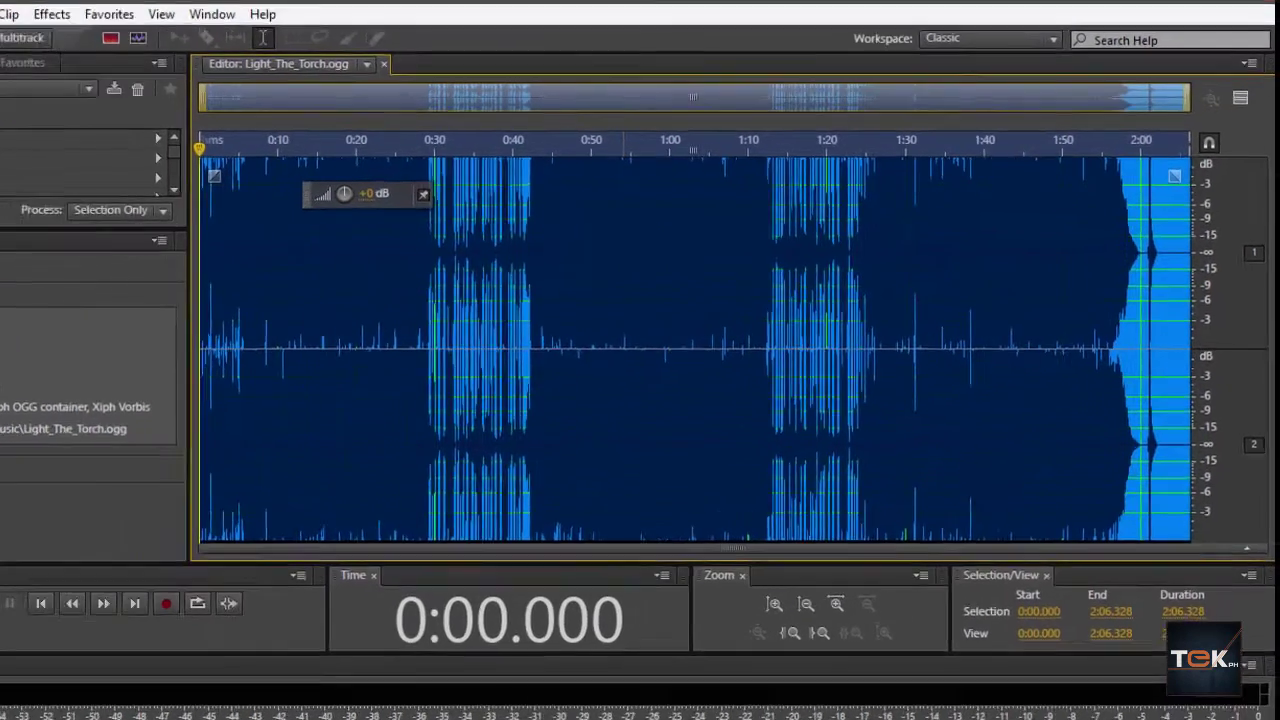
# Look over the waveform's right-click menu and the File menu without choosing anything
pyautogui.rightClick(711, 255)
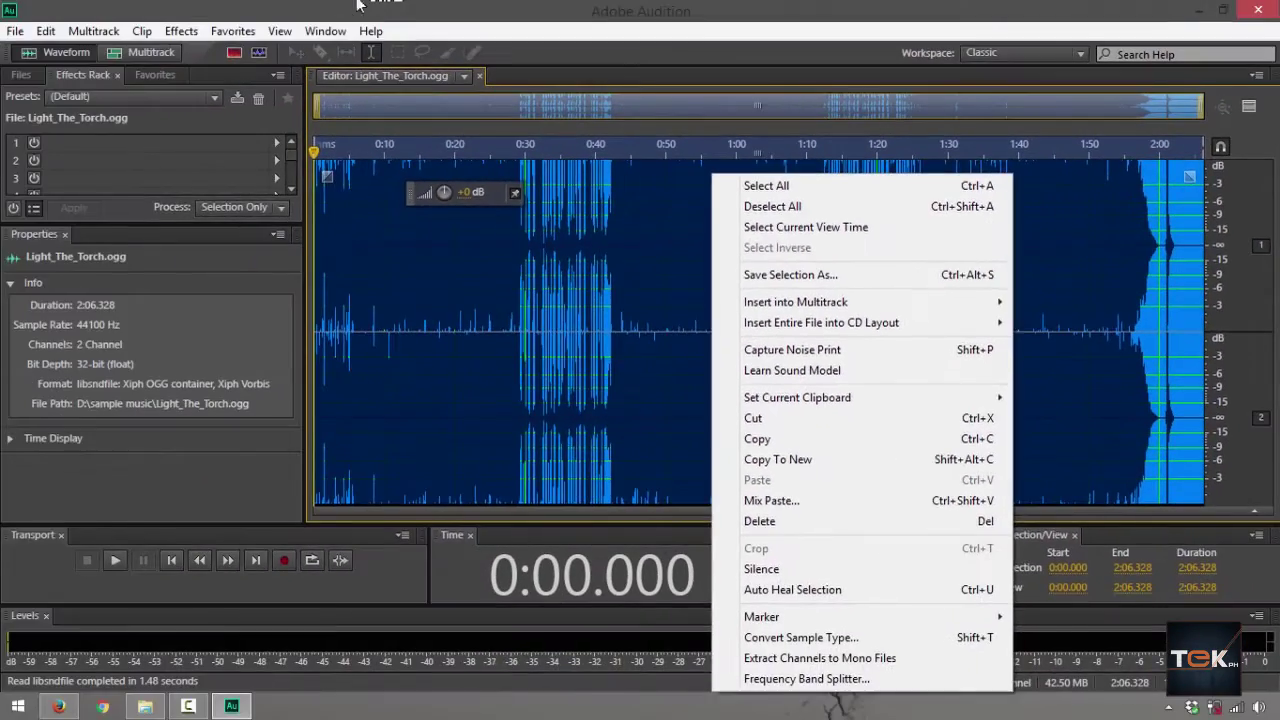
pyautogui.press('Escape')
pyautogui.click(15, 31)
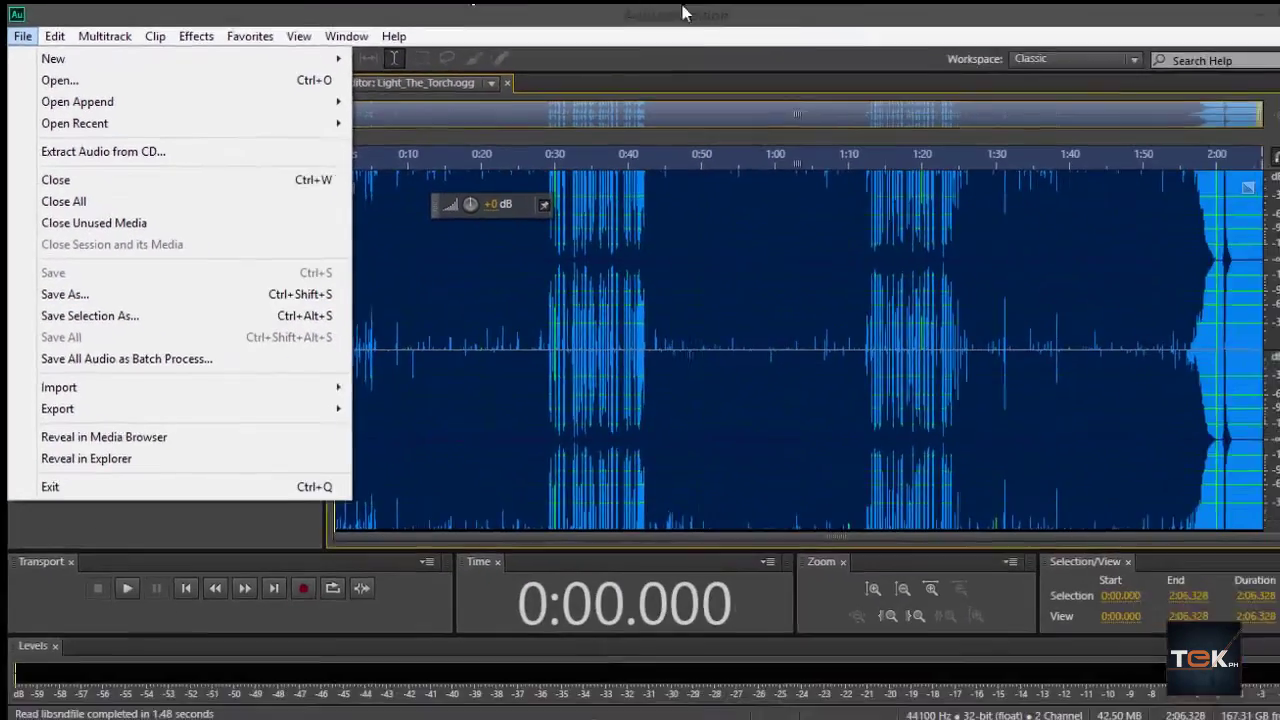
pyautogui.press('Escape')
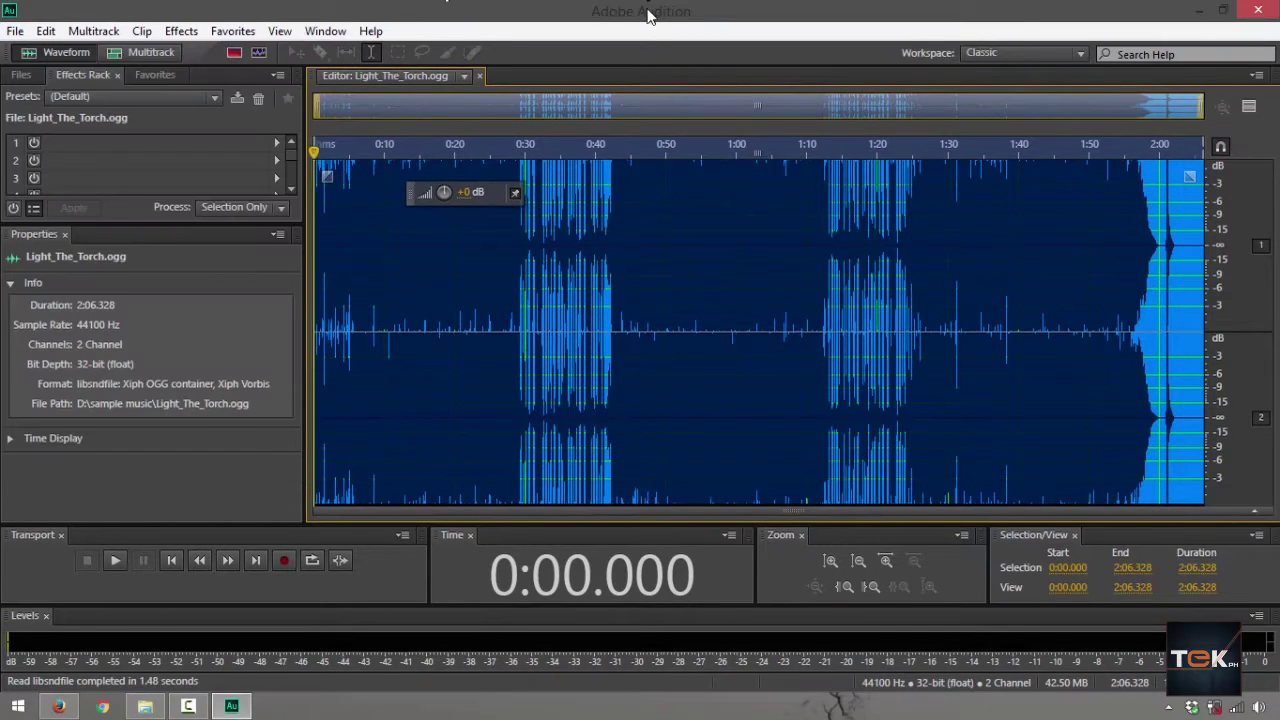
# Start Save Selection As for Light_The_Torch_01.ogg on the Desktop, moving Explorer aside
pyautogui.rightClick(795, 196)
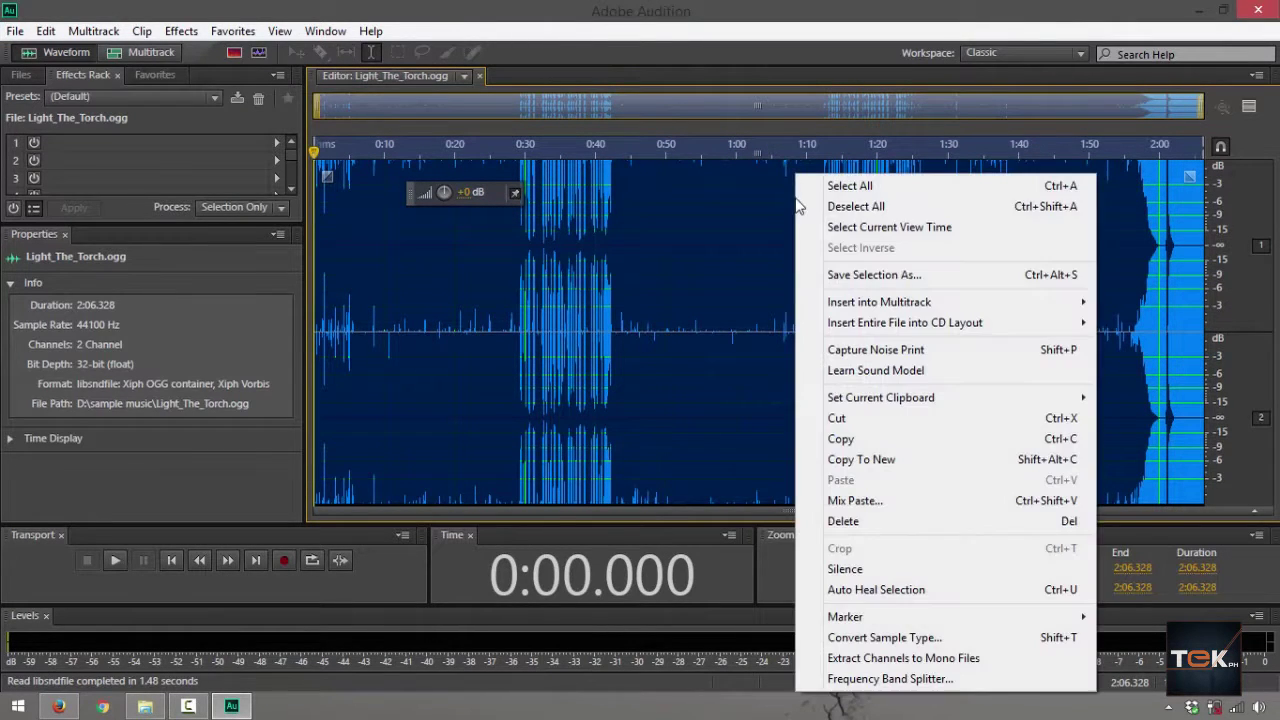
pyautogui.click(868, 276)
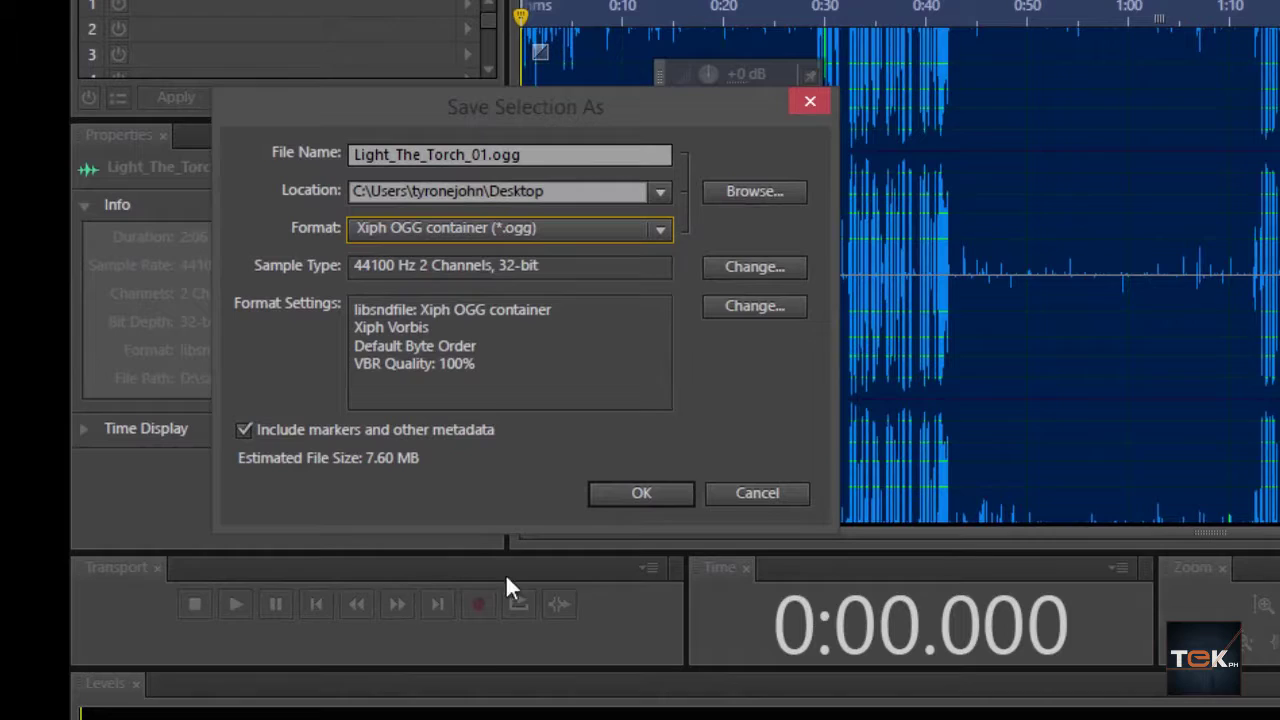
pyautogui.hotkey('alt', 'Tab')
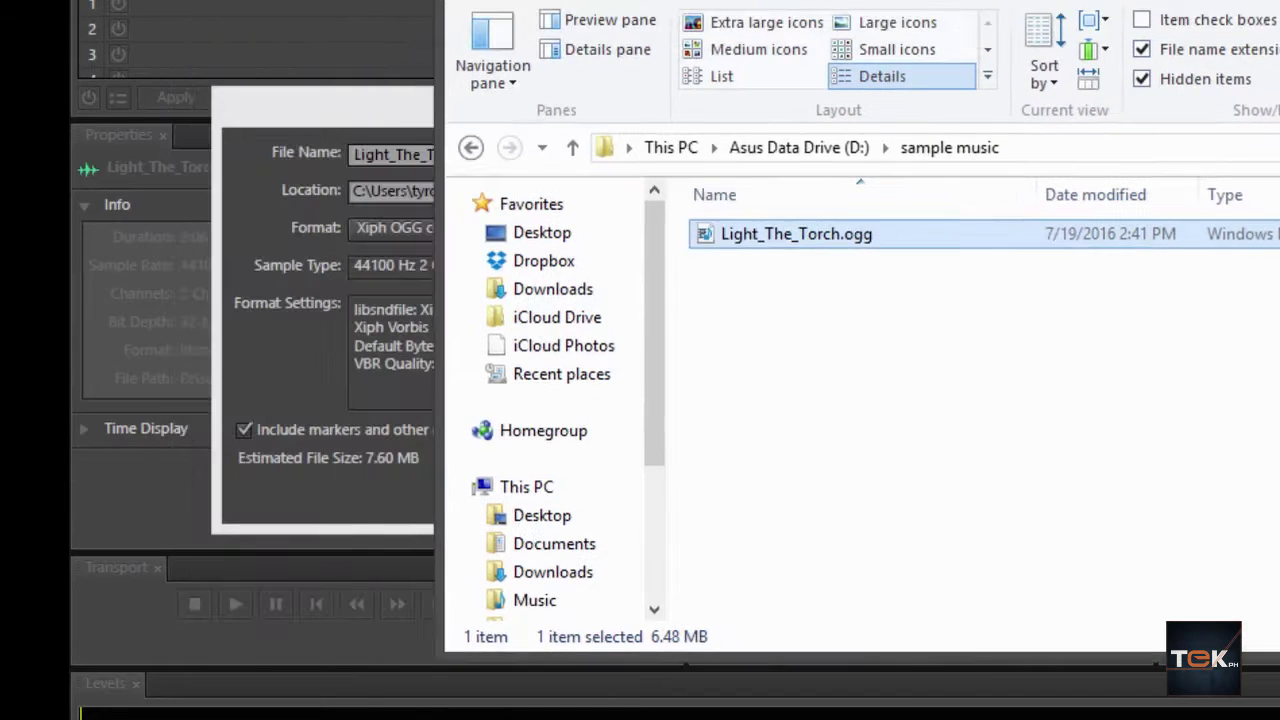
pyautogui.moveTo(900, 0); pyautogui.dragTo(1150, 14)
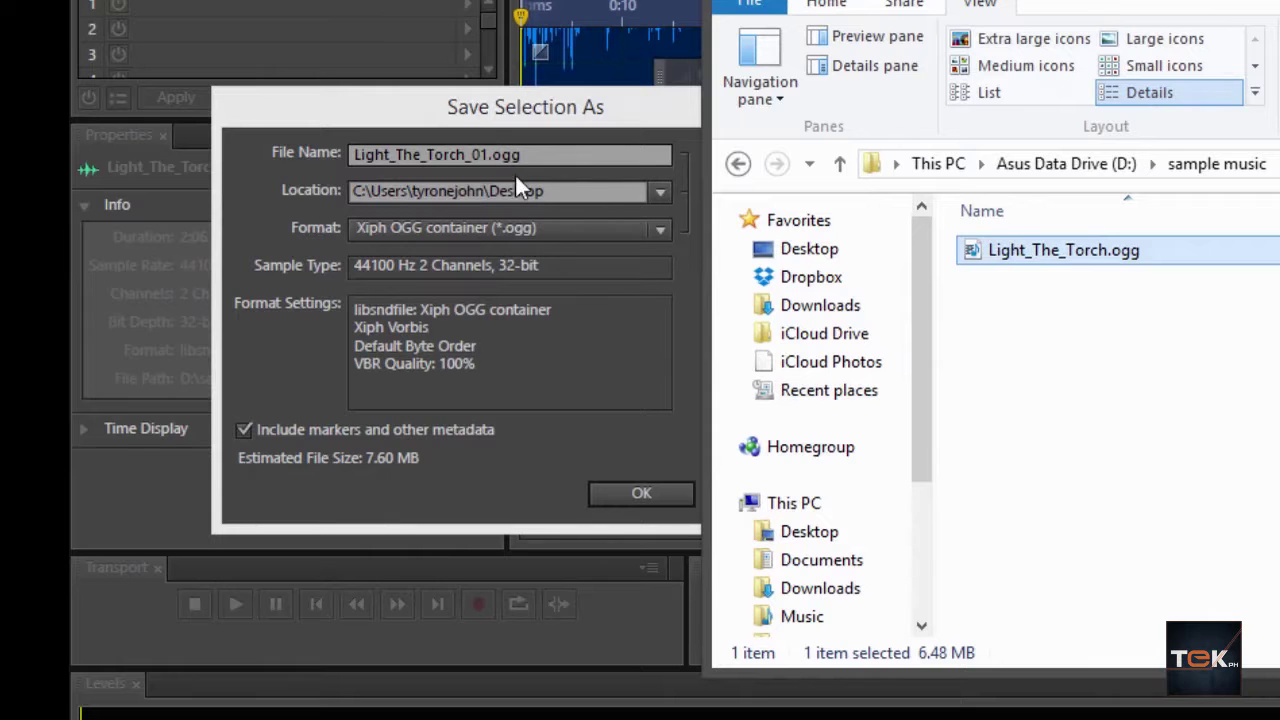
pyautogui.hotkey('alt', 'Tab')
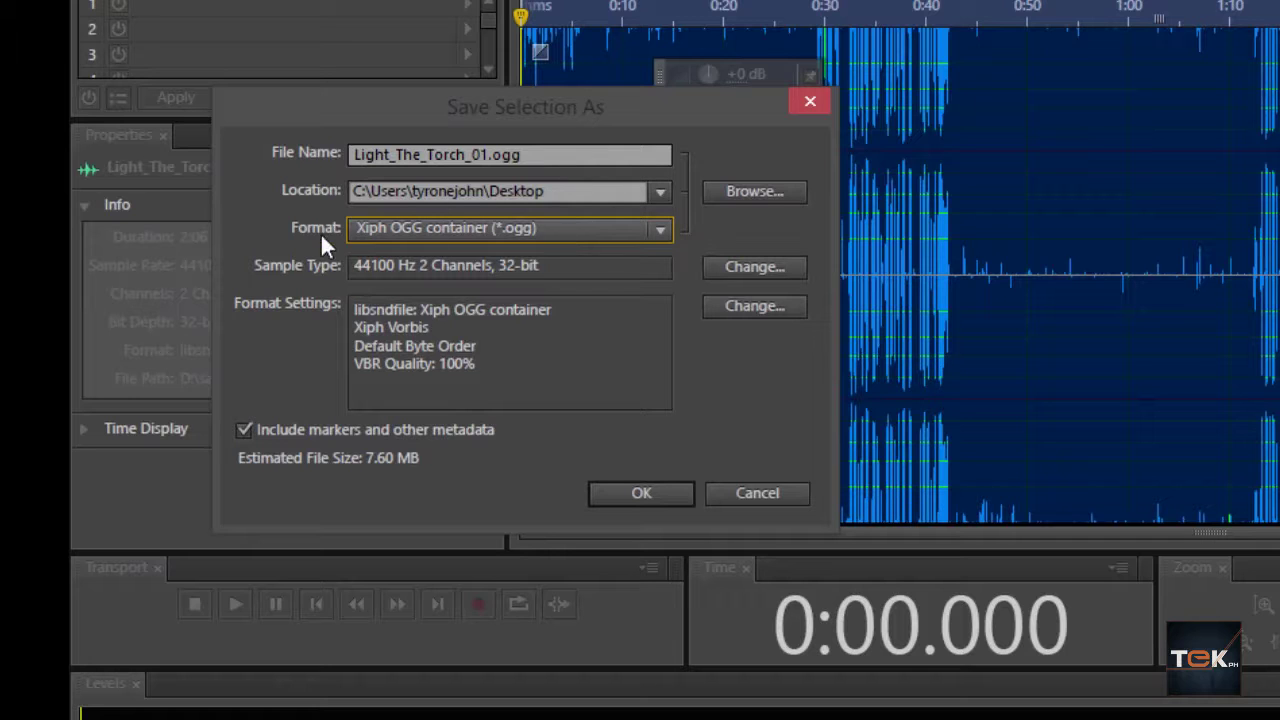
# Choose MPEG 2-AAC (*.aac) format and confirm the file name is Light_The_Torch_01.aac at 128000 bitrate
pyautogui.click(454, 232)
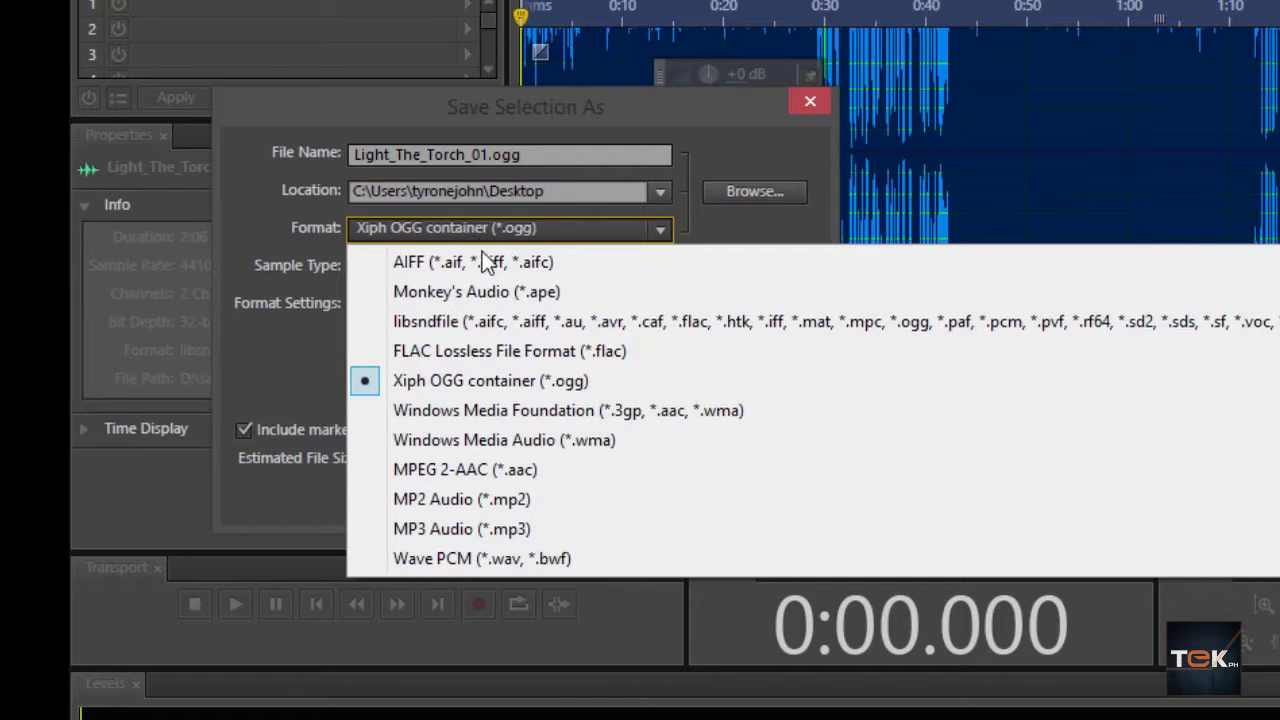
pyautogui.click(546, 474)
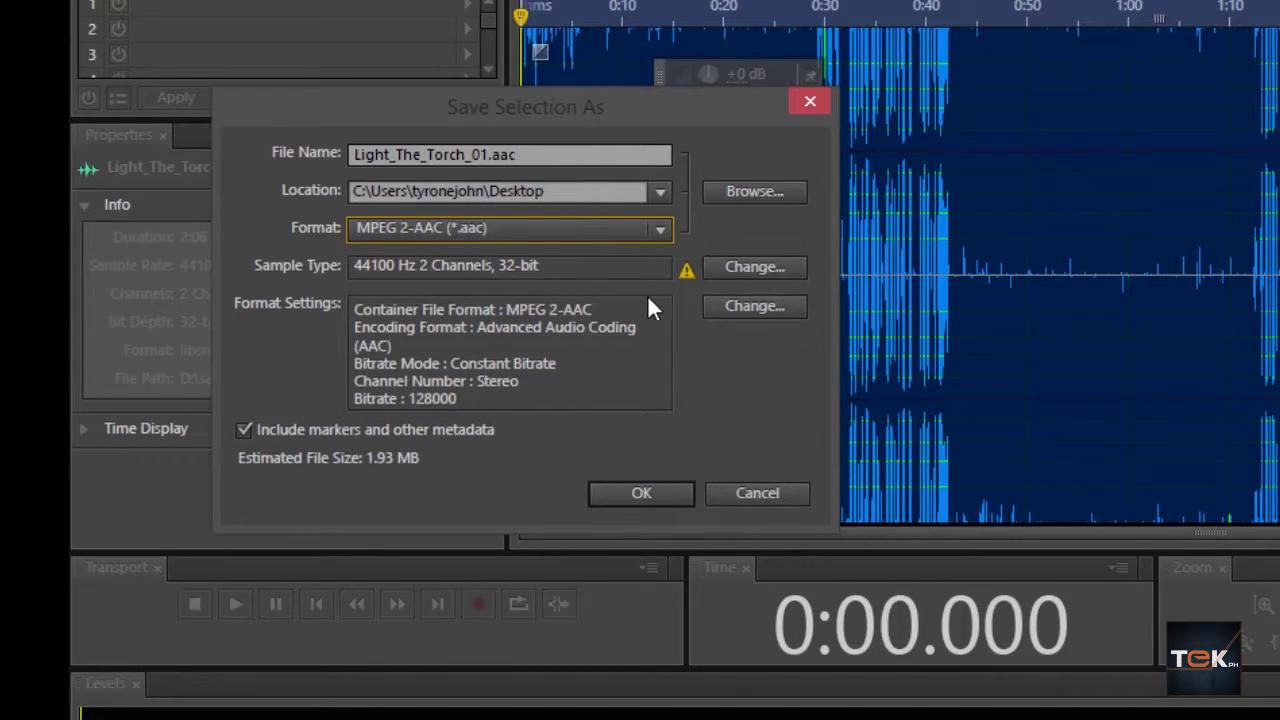
pyautogui.click(489, 155)
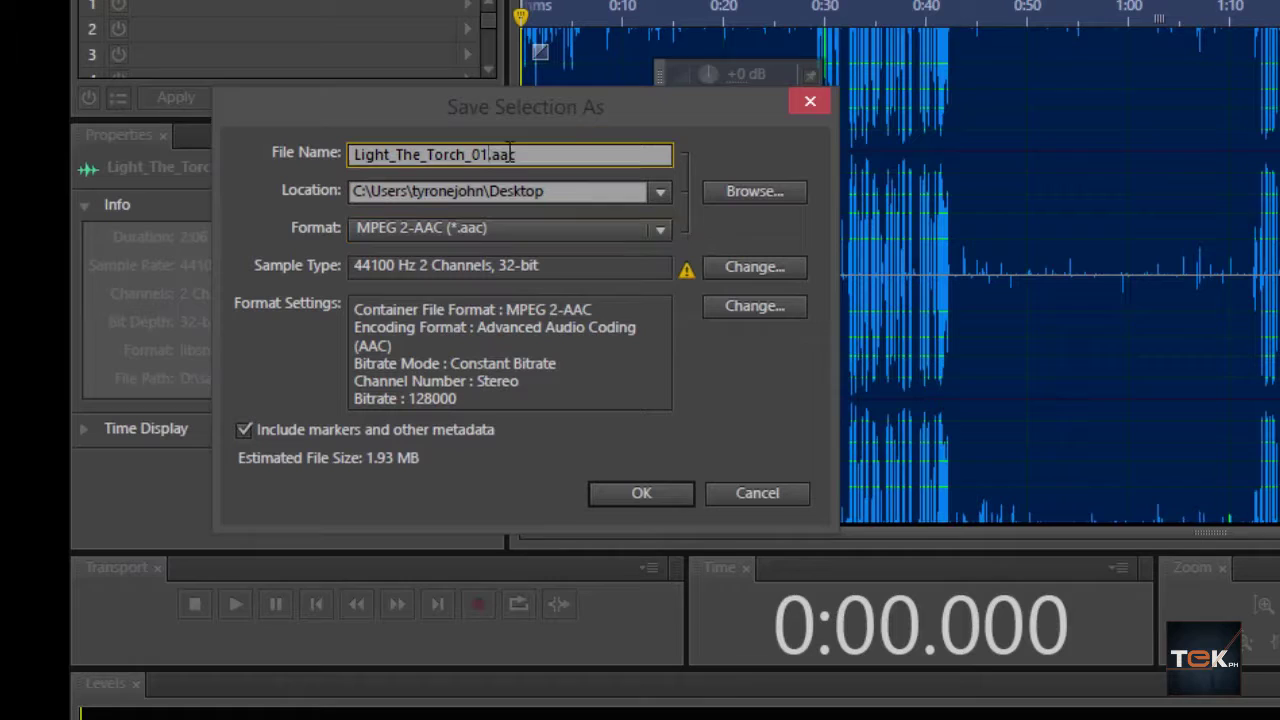
pyautogui.keyDown('shift'); pyautogui.click(534, 152); pyautogui.keyUp('shift')
pyautogui.click(528, 156)
pyautogui.click(448, 135)
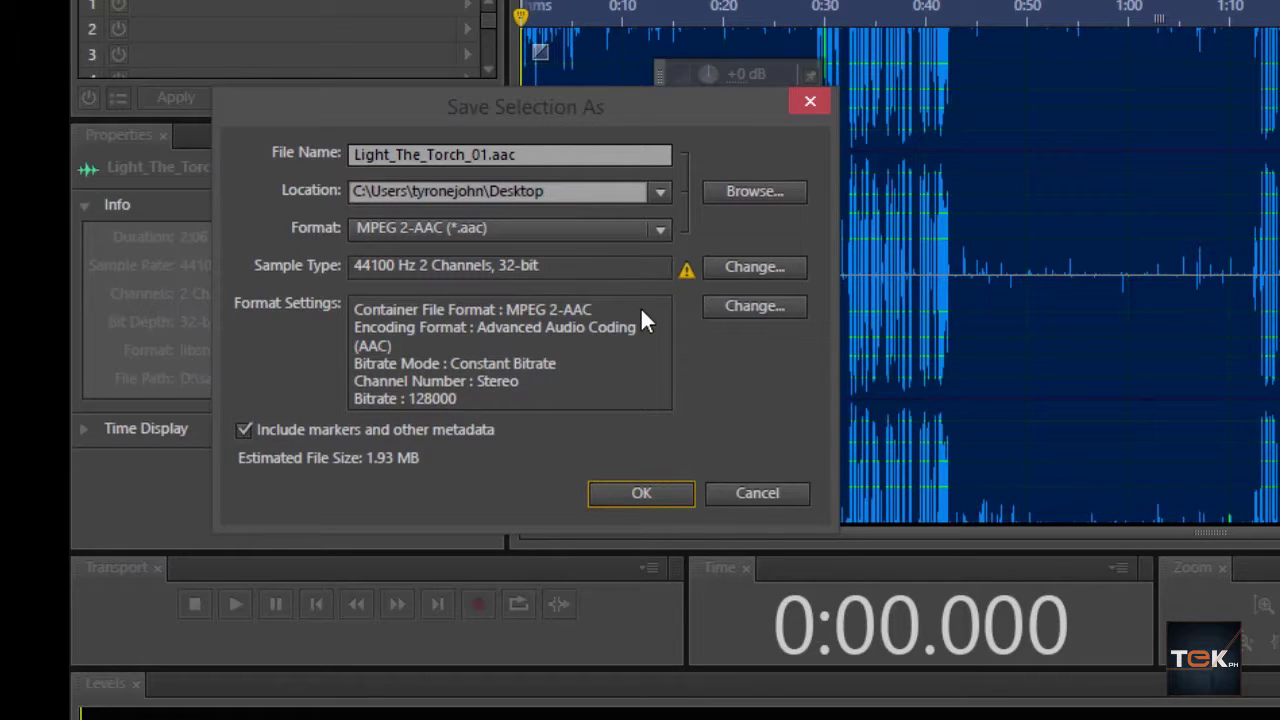
# Confirm the AAC save and move the 44100 Hz Stereo 16-bit conversion warning aside
pyautogui.click(606, 490)
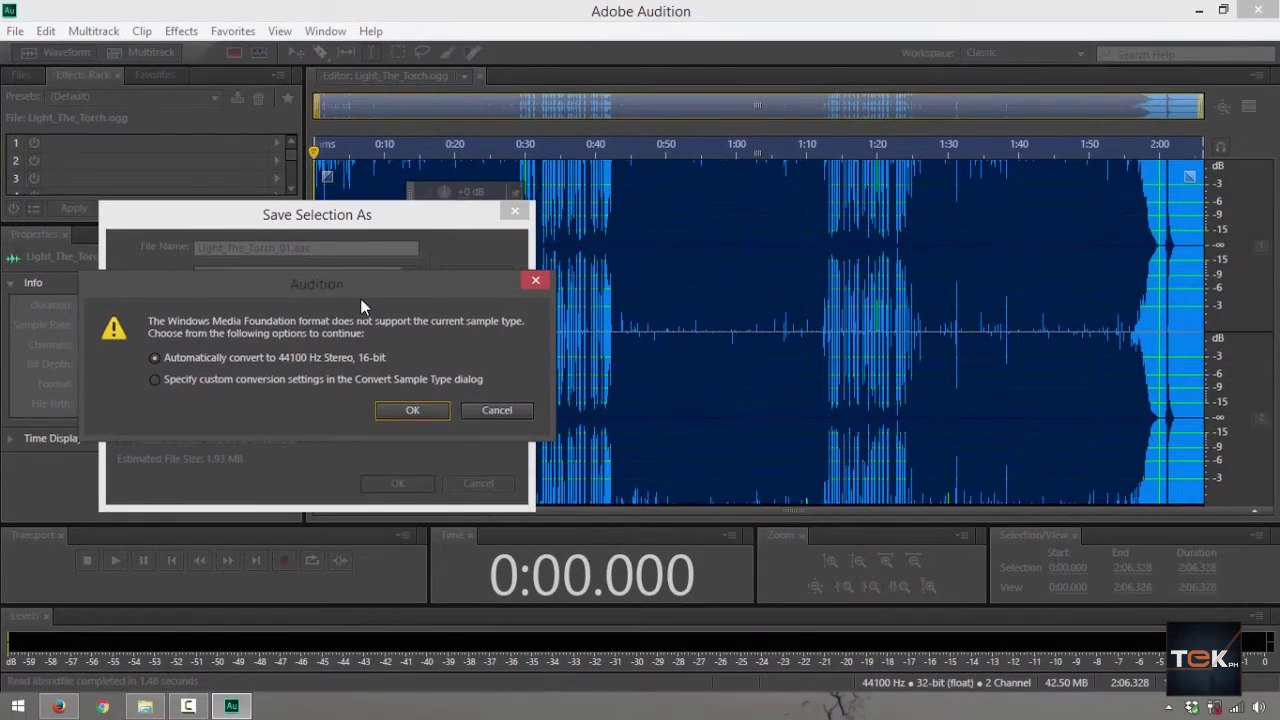
pyautogui.moveTo(360, 298); pyautogui.dragTo(529, 398)
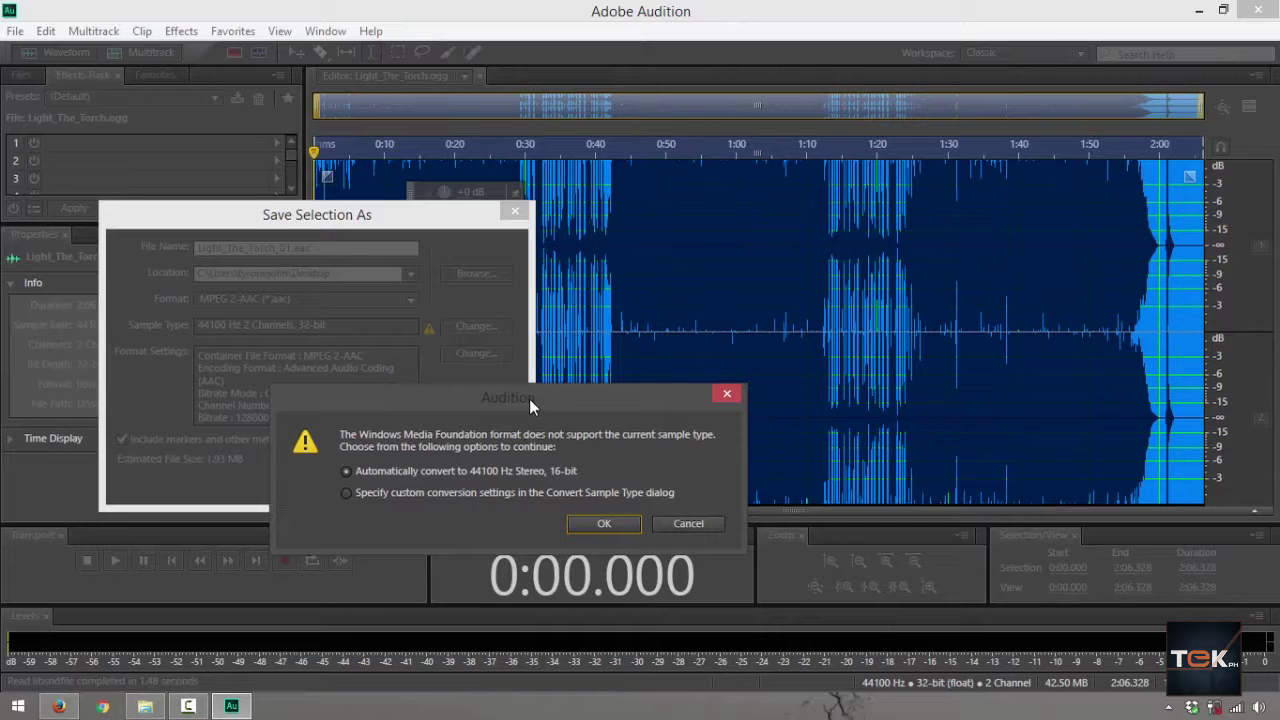
# Accept the 16-bit conversion to export the AAC, then close Windows Media Player after its playback error
pyautogui.click(587, 525)
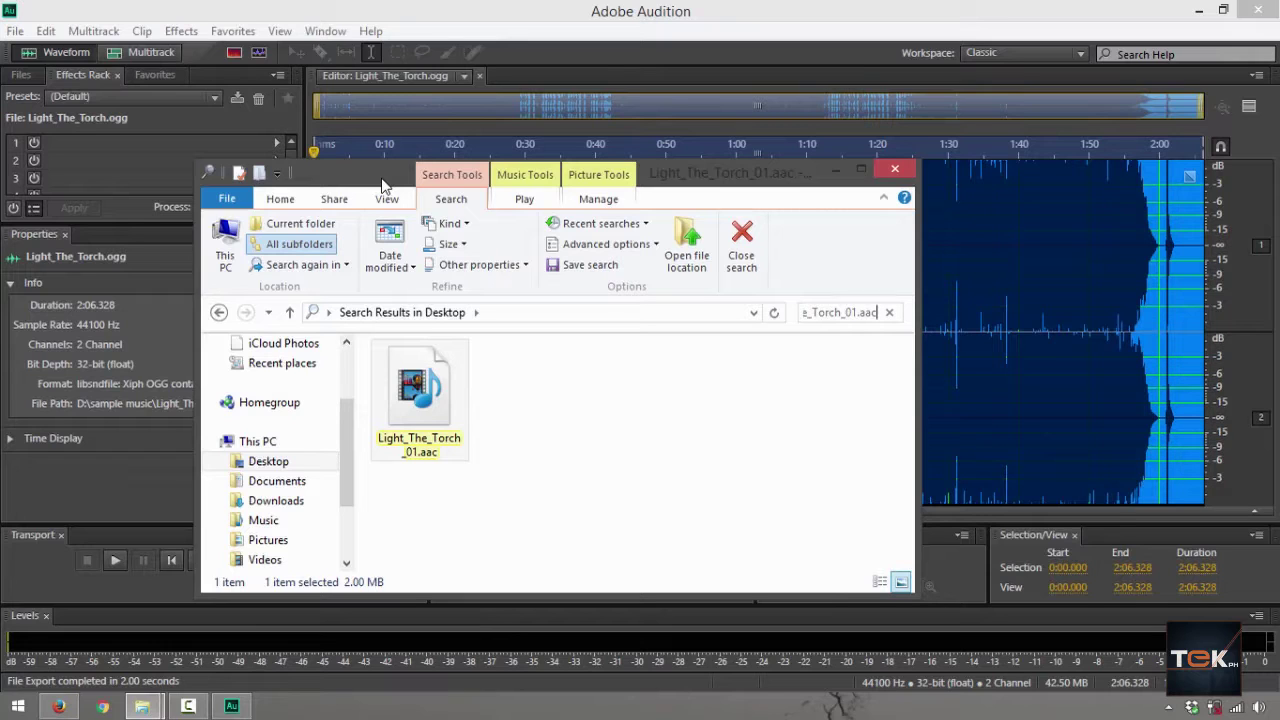
pyautogui.doubleClick(443, 417)
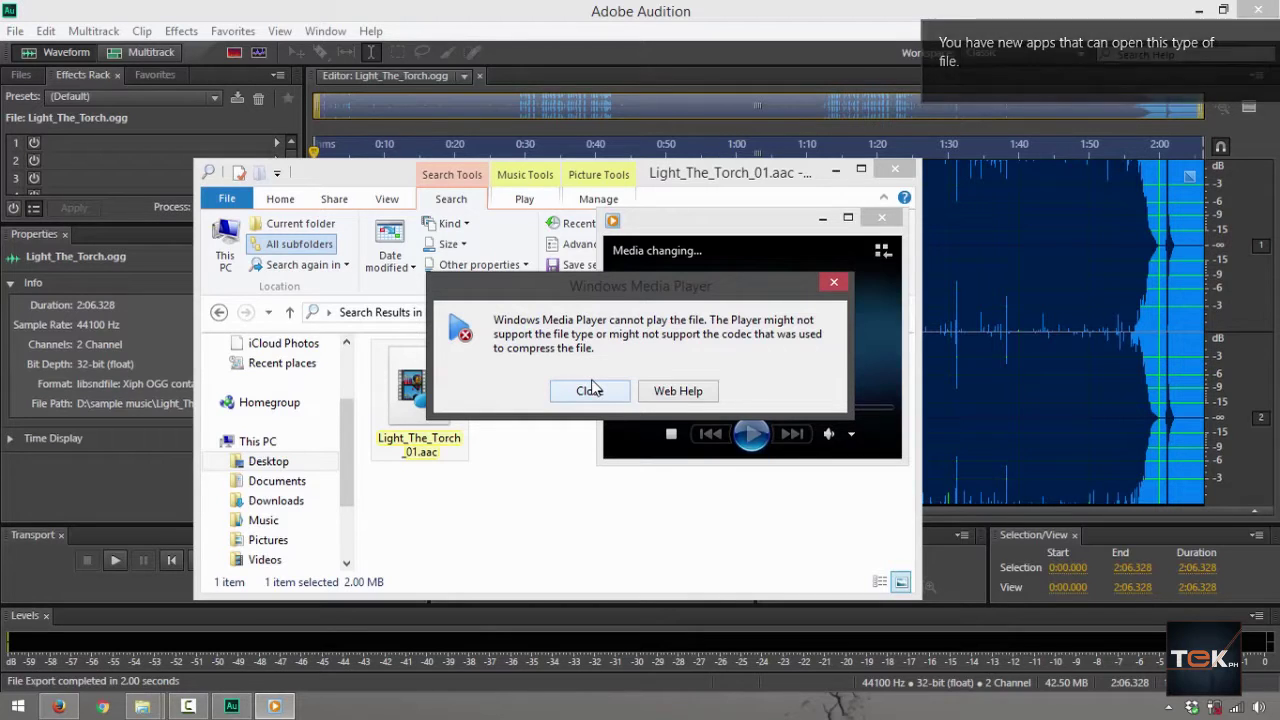
pyautogui.click(588, 391)
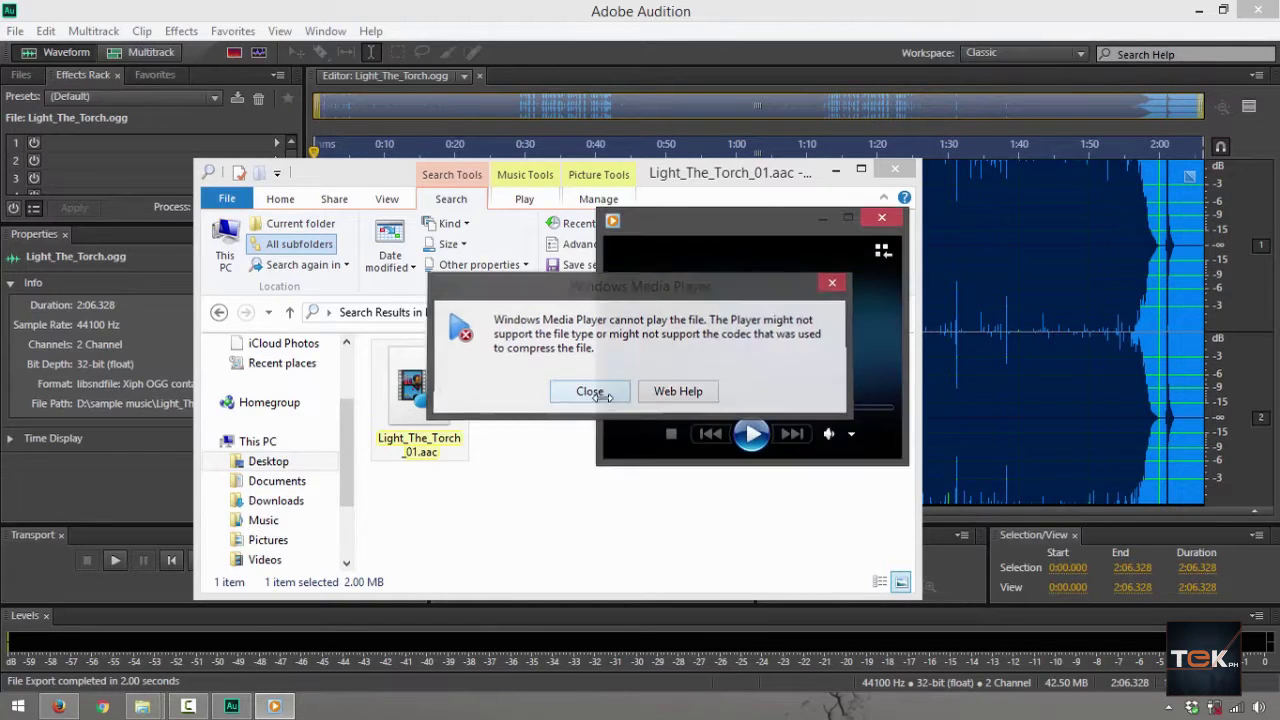
pyautogui.click(881, 217)
# Play Light_The_Torch_01.aac in VLC media player through Open with
pyautogui.rightClick(445, 408)
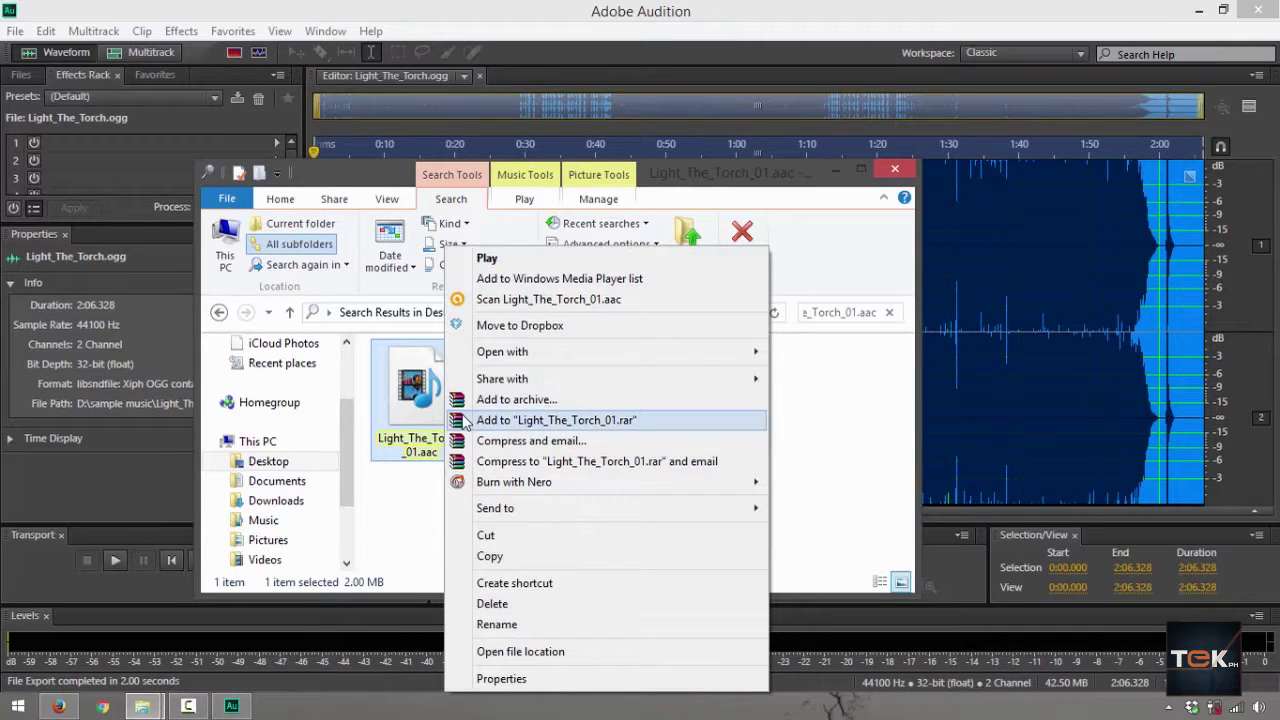
pyautogui.moveTo(481, 360)
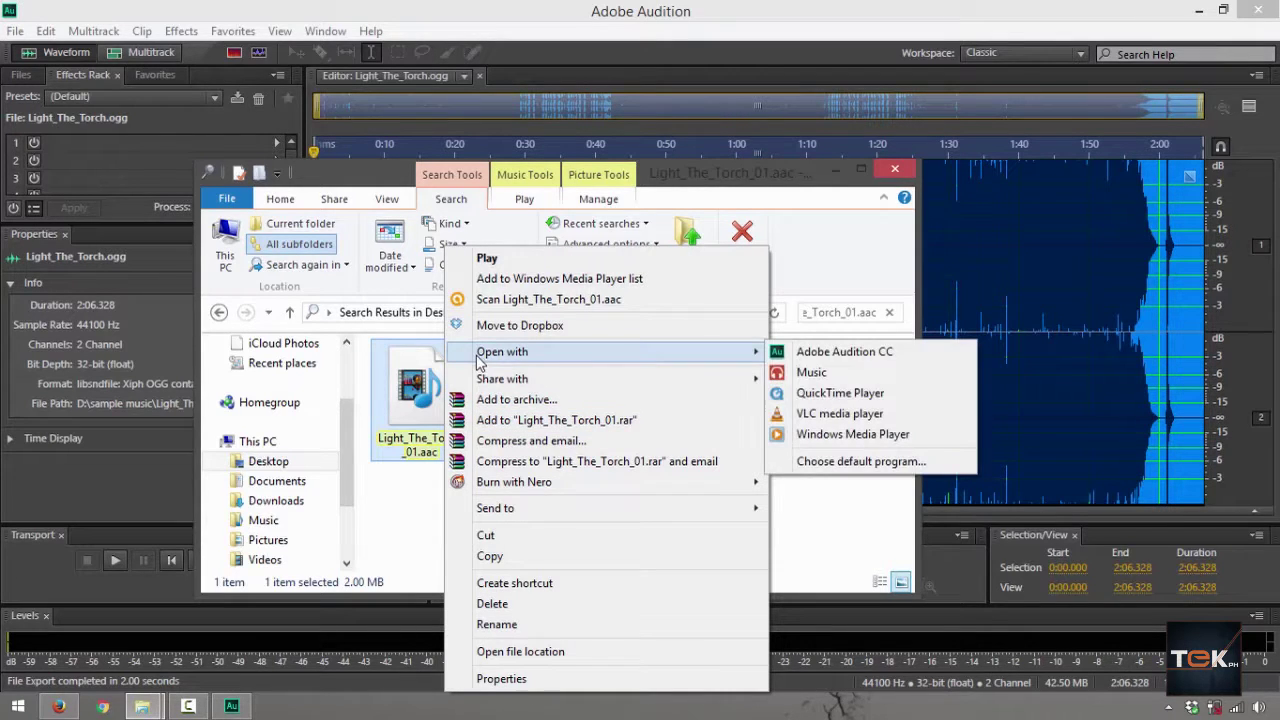
pyautogui.click(836, 416)
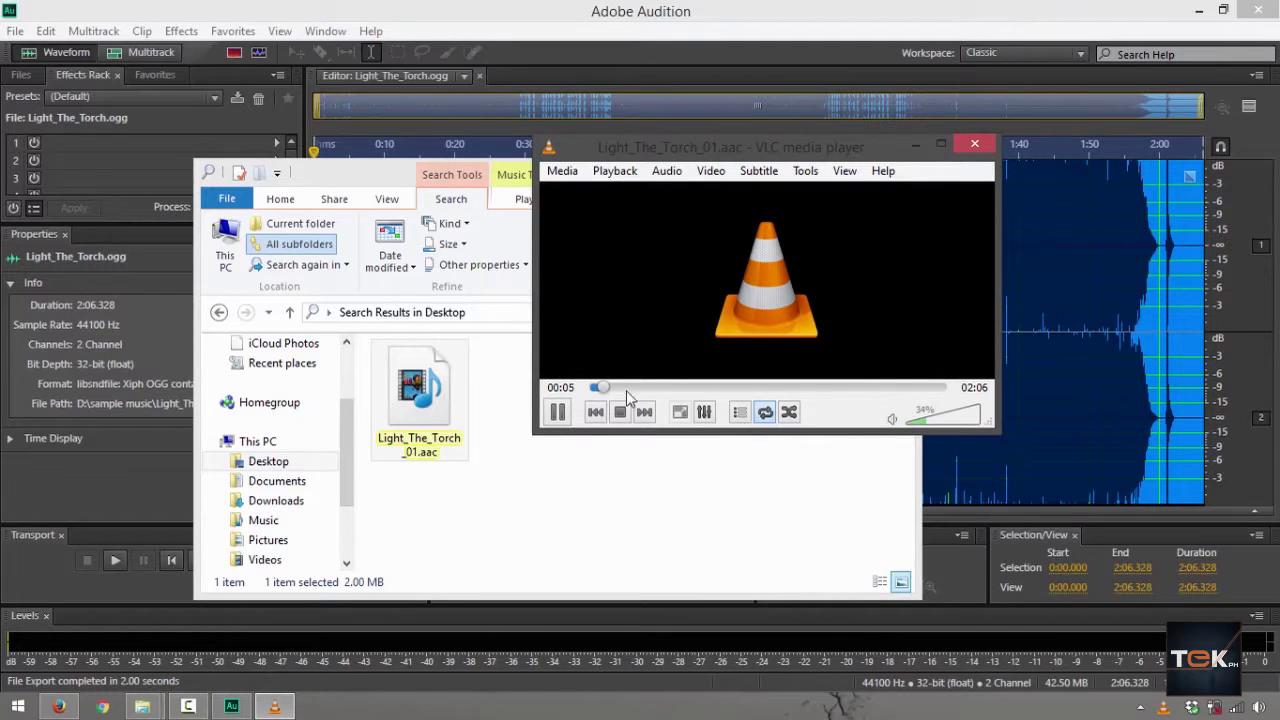
# Quit VLC with Ctrl+Q, returning to the Desktop search results
pyautogui.hotkey('ctrl', 'q')
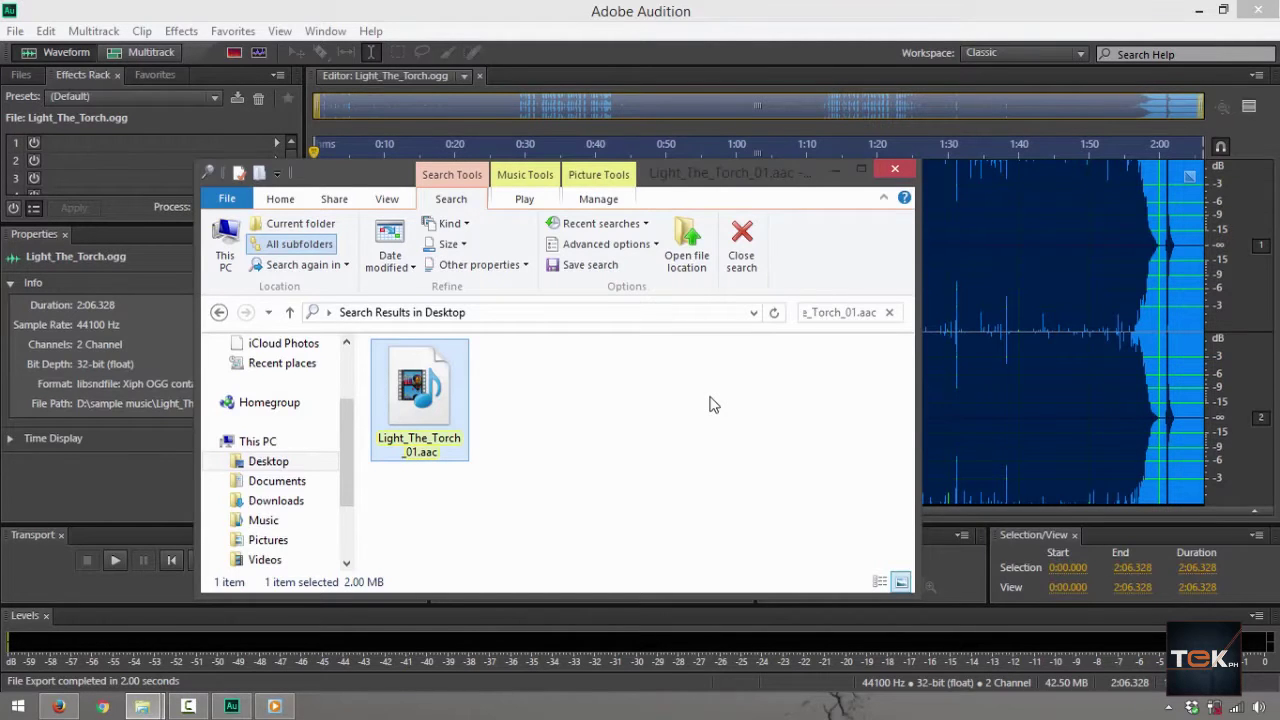